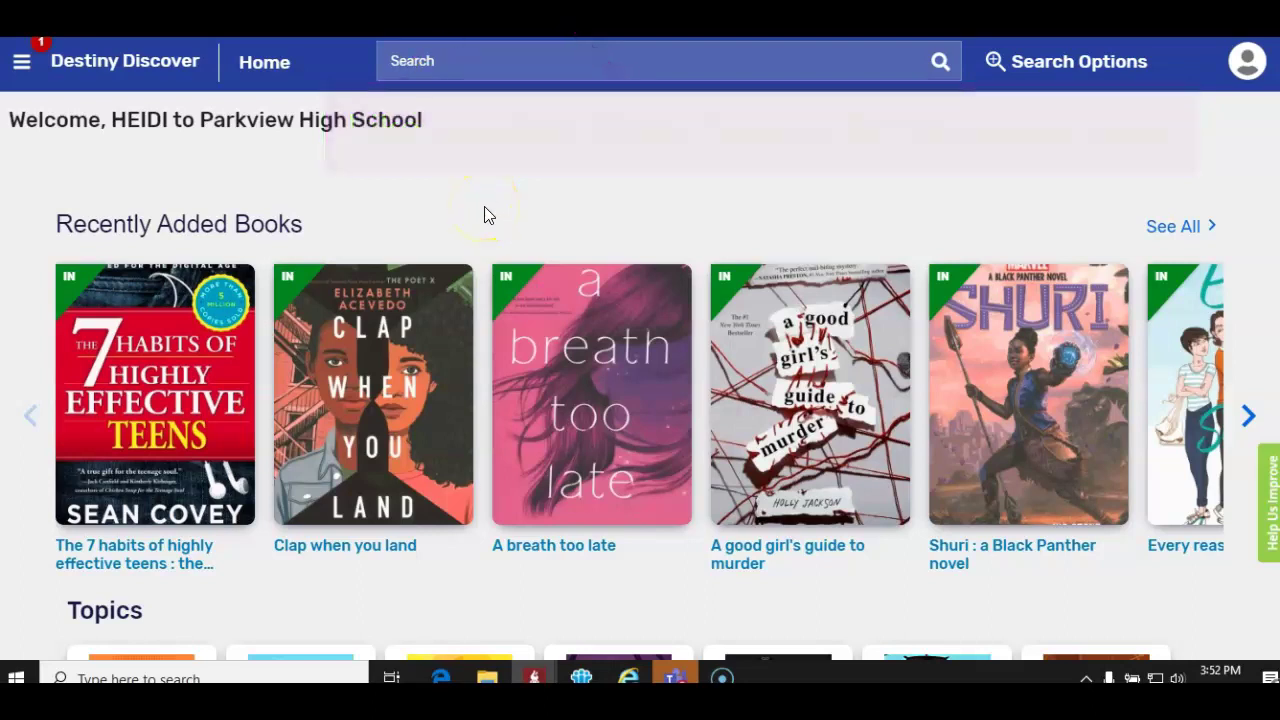
scroll(484, 216, "down", 1)
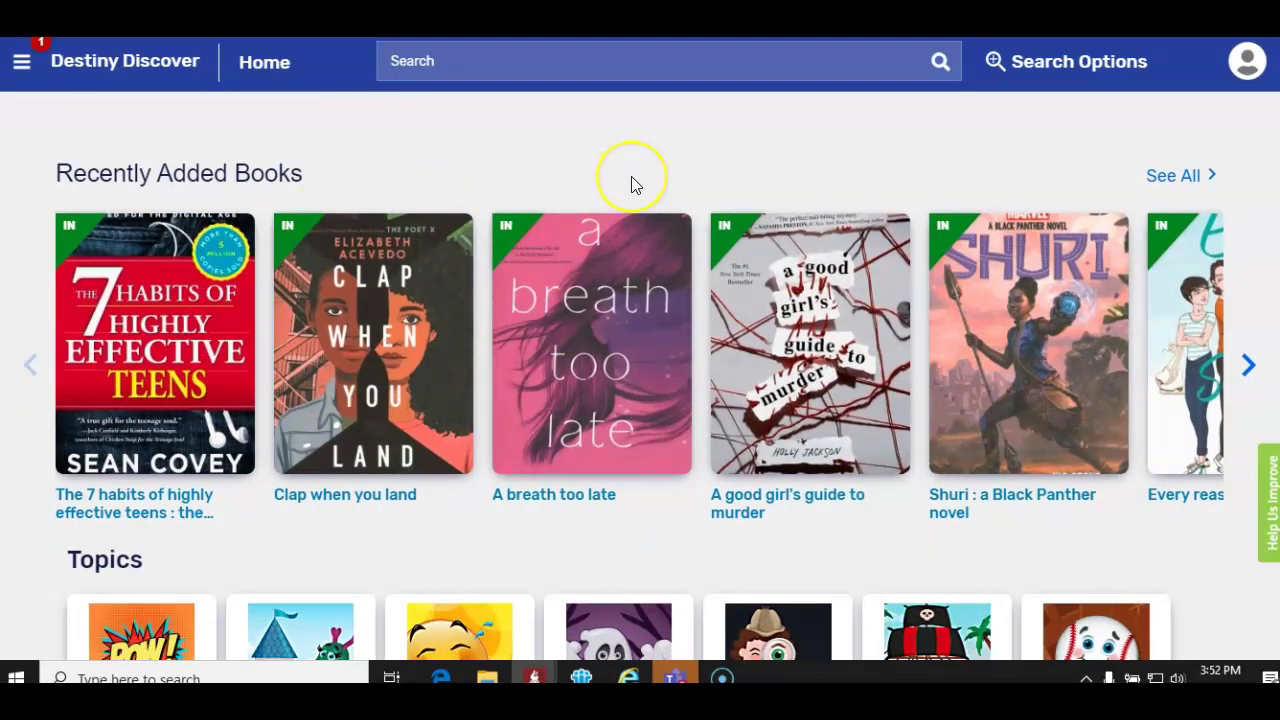
scroll(631, 180, "down", 1)
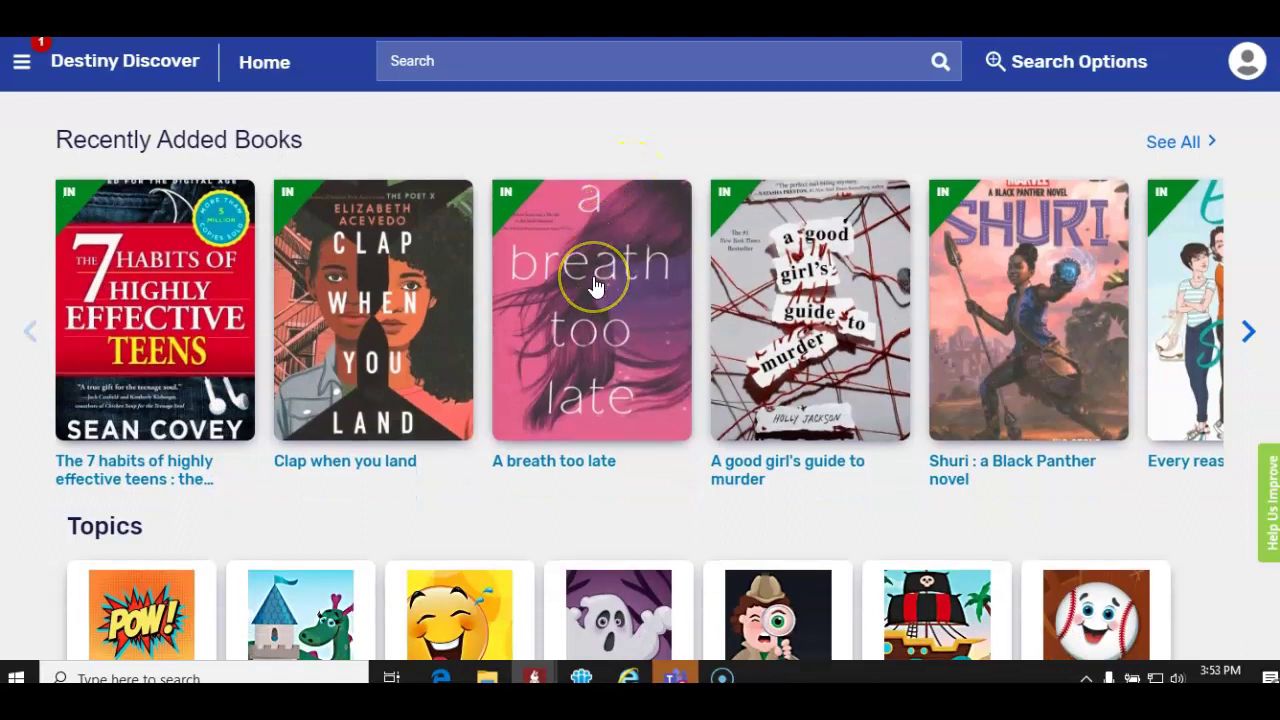
scroll(595, 287, "down", 3)
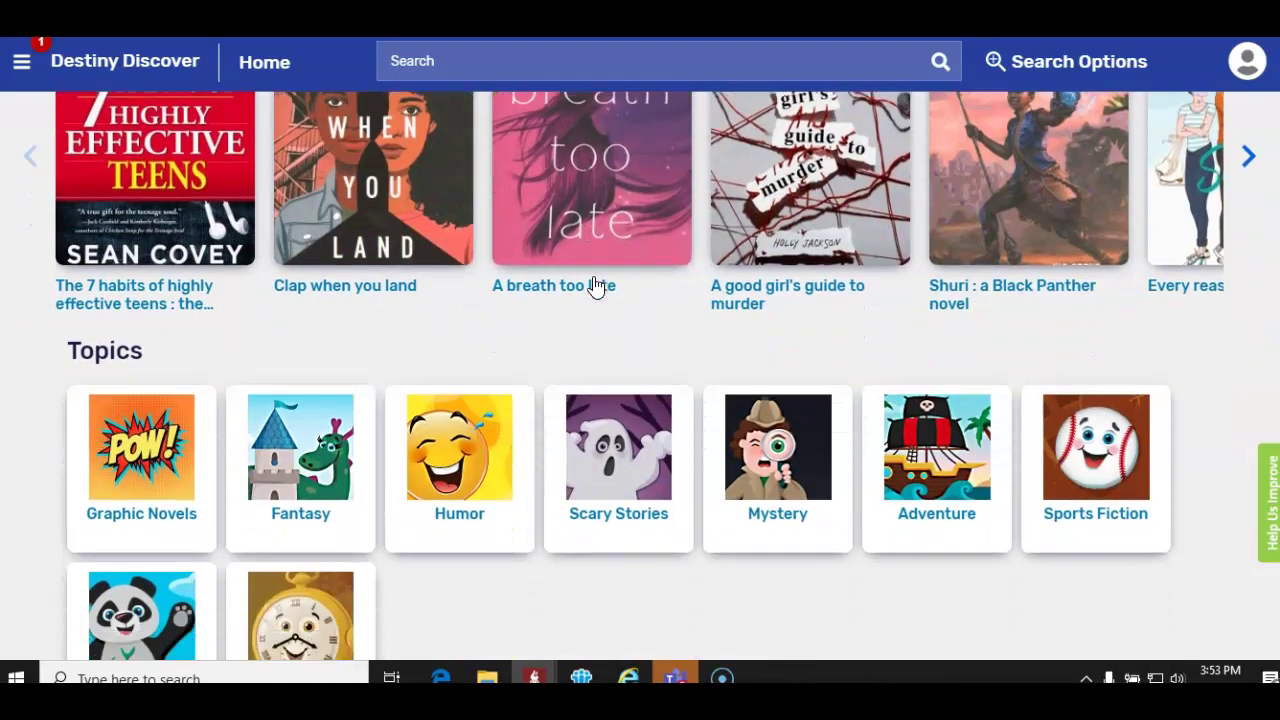
scroll(595, 287, "down", 1)
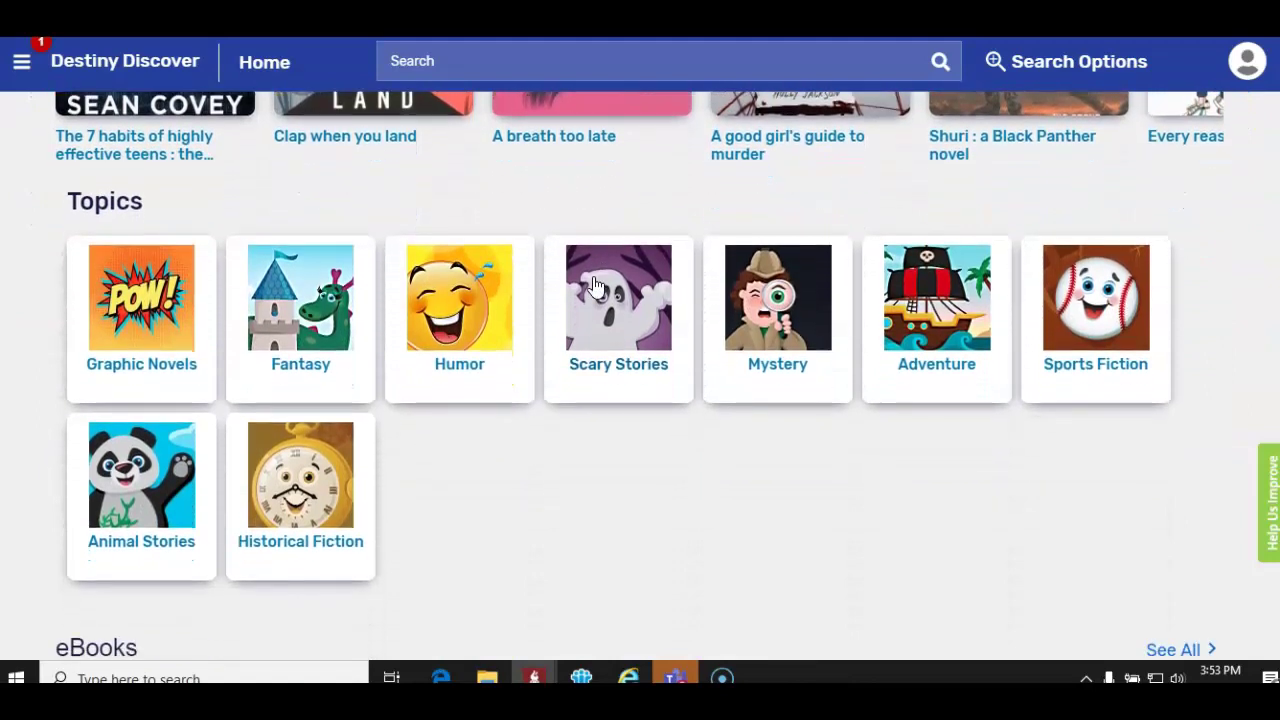
scroll(621, 475, "down", 3)
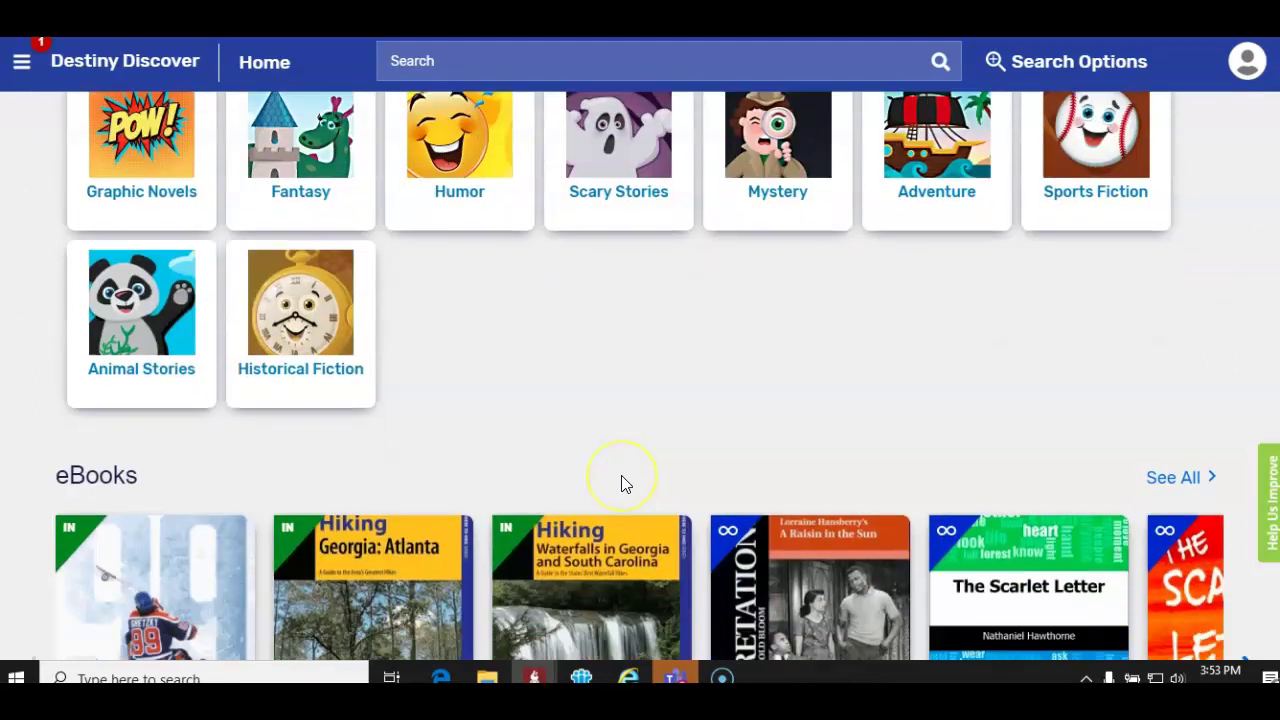
scroll(621, 480, "down", 2)
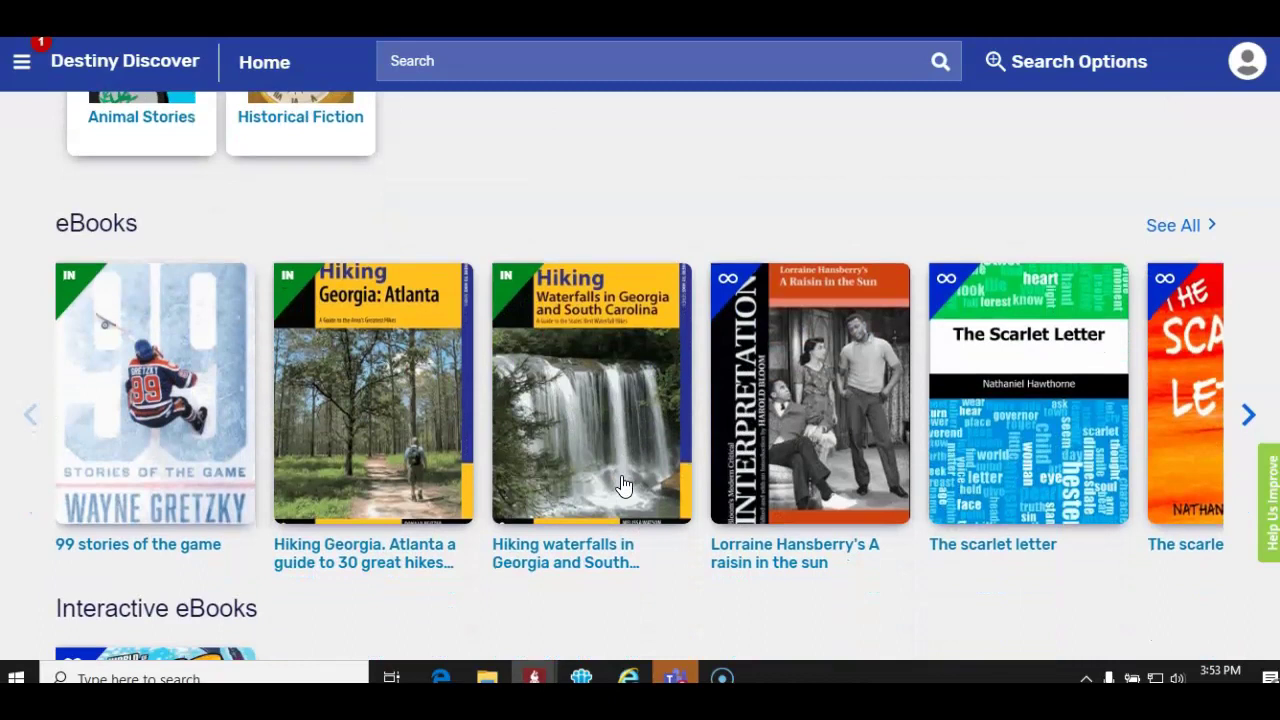
scroll(622, 485, "down", 1)
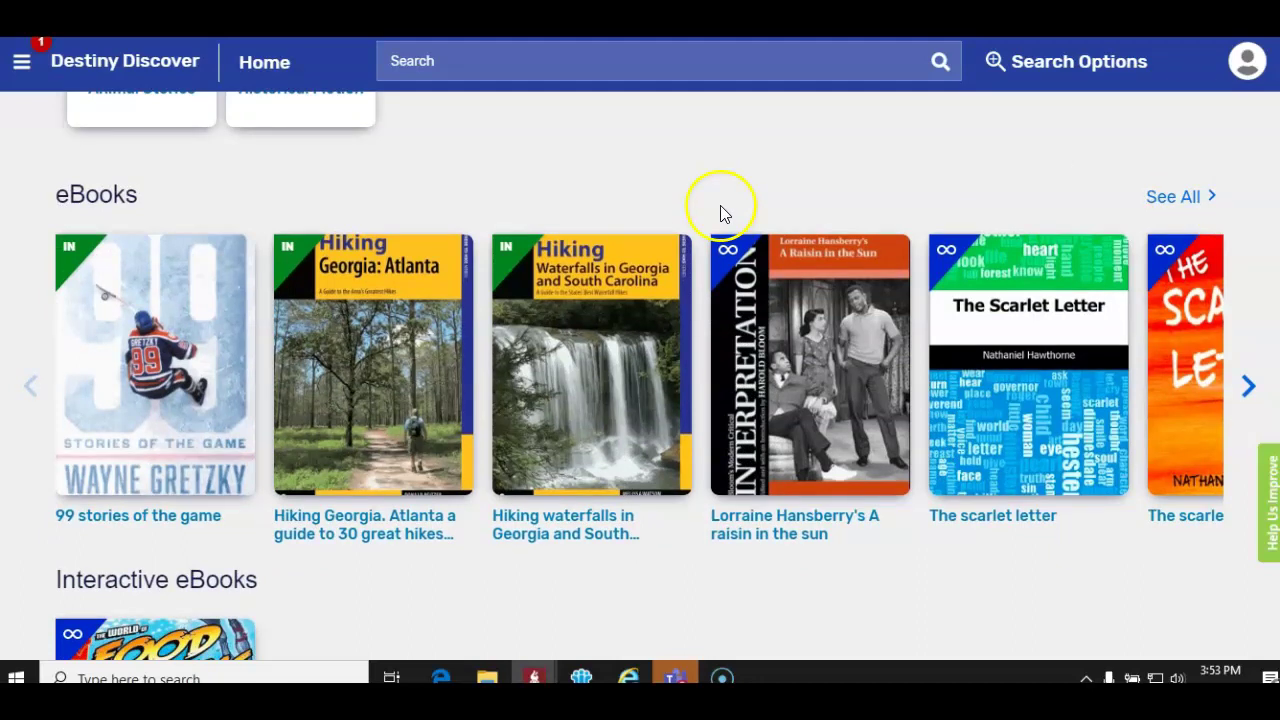
scroll(705, 204, "up", 1)
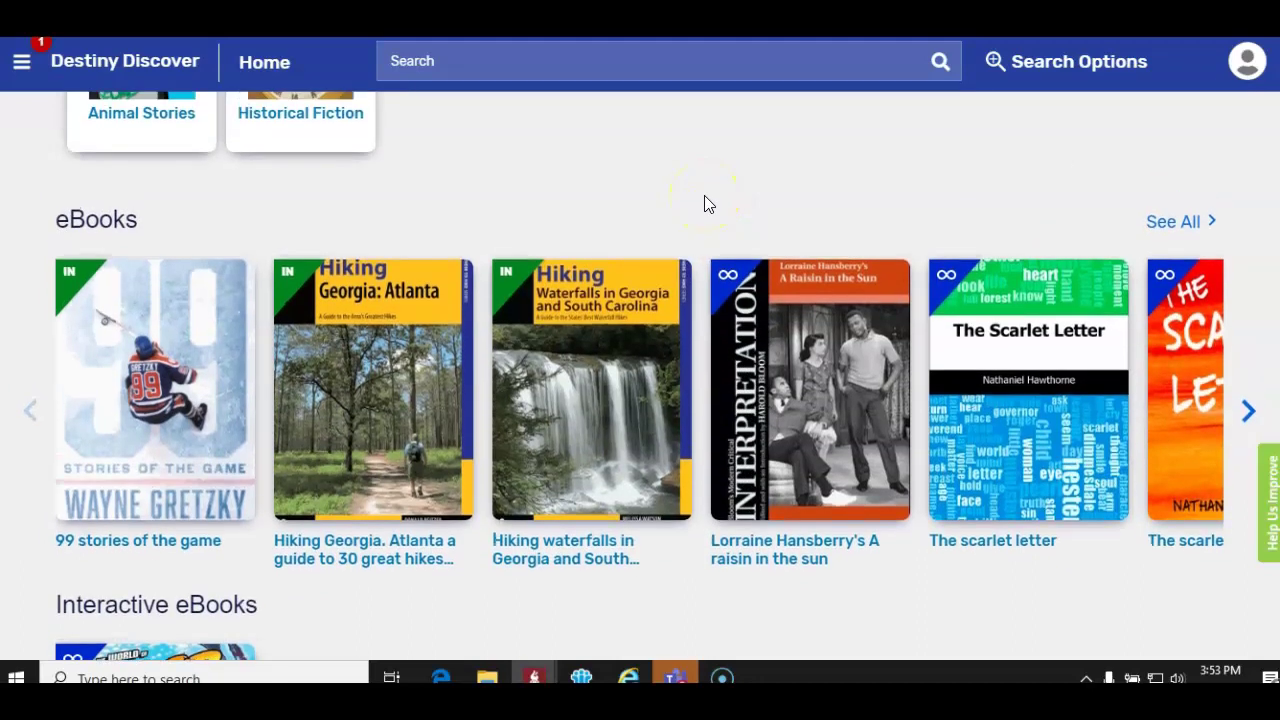
scroll(705, 200, "up", 3)
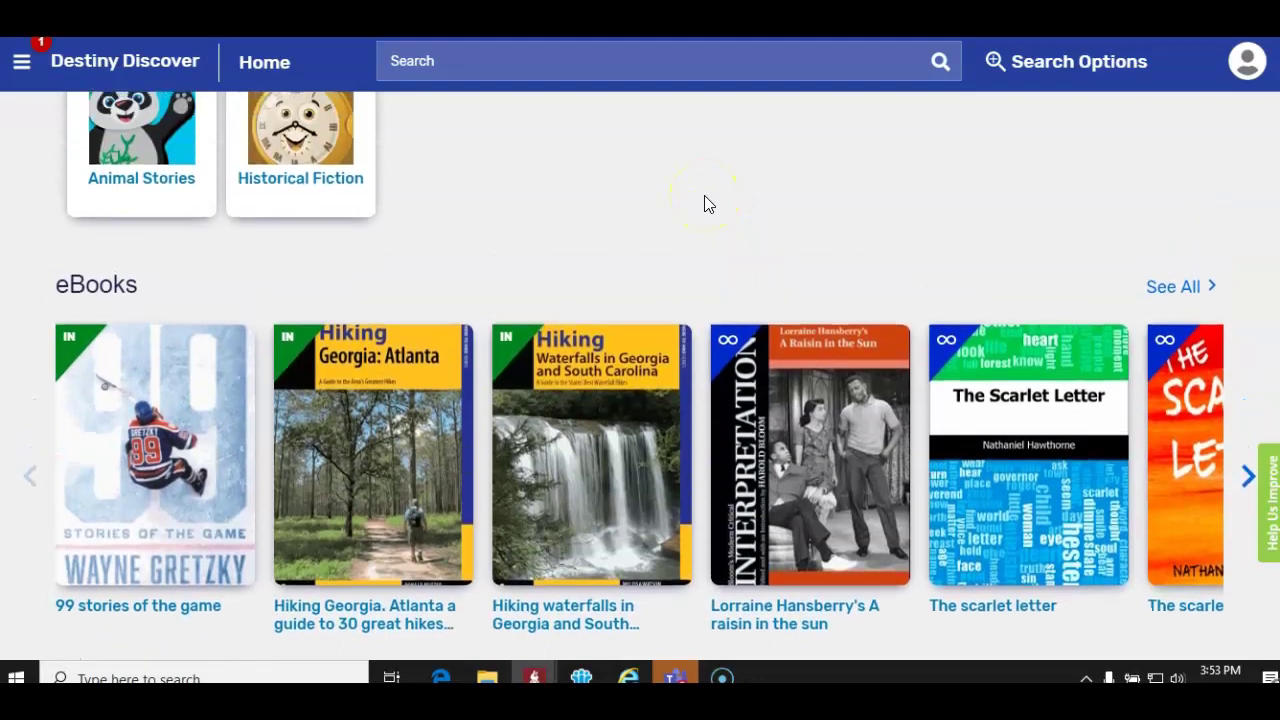
scroll(705, 205, "up", 3)
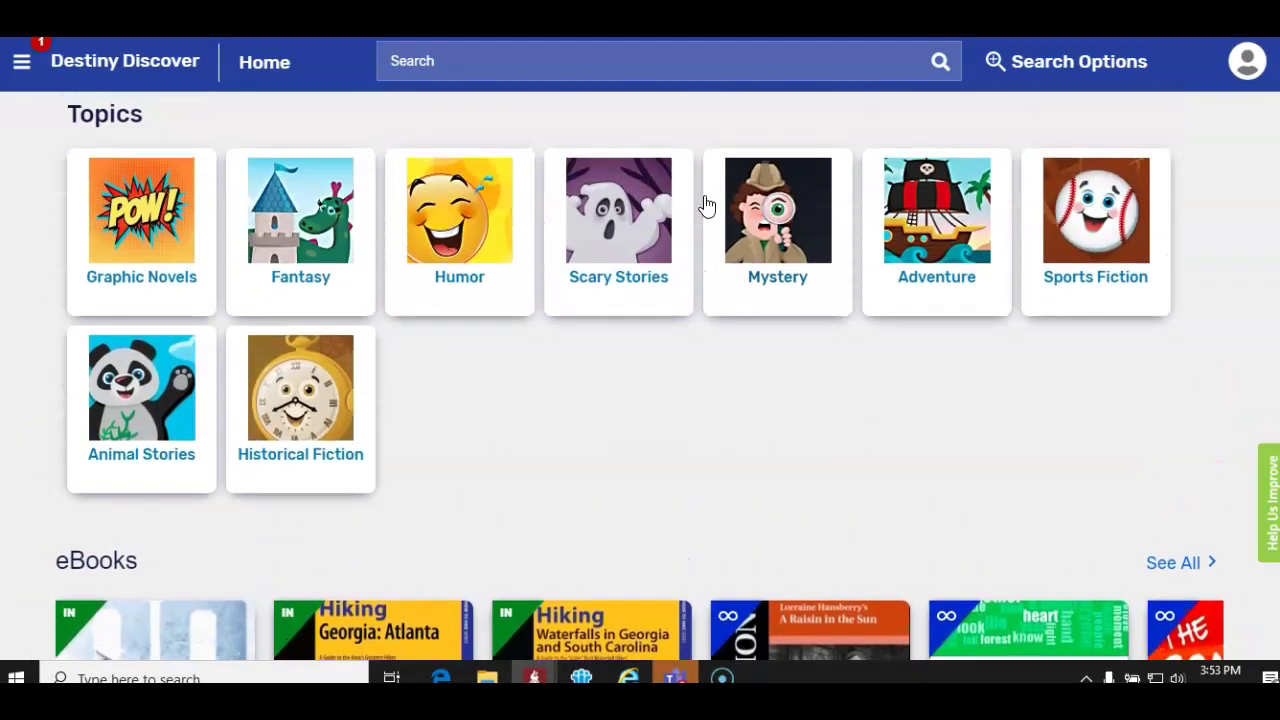
scroll(708, 217, "up", 1)
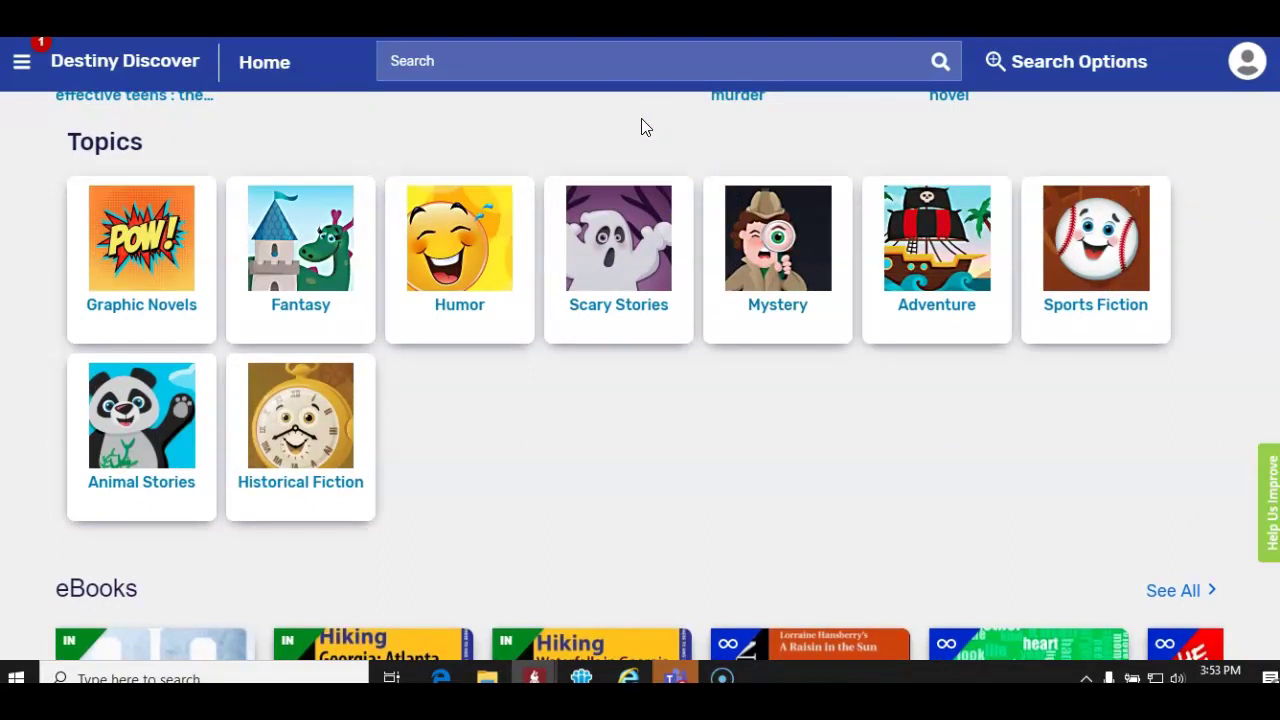
left_click(614, 125)
scroll(617, 128, "up", 1)
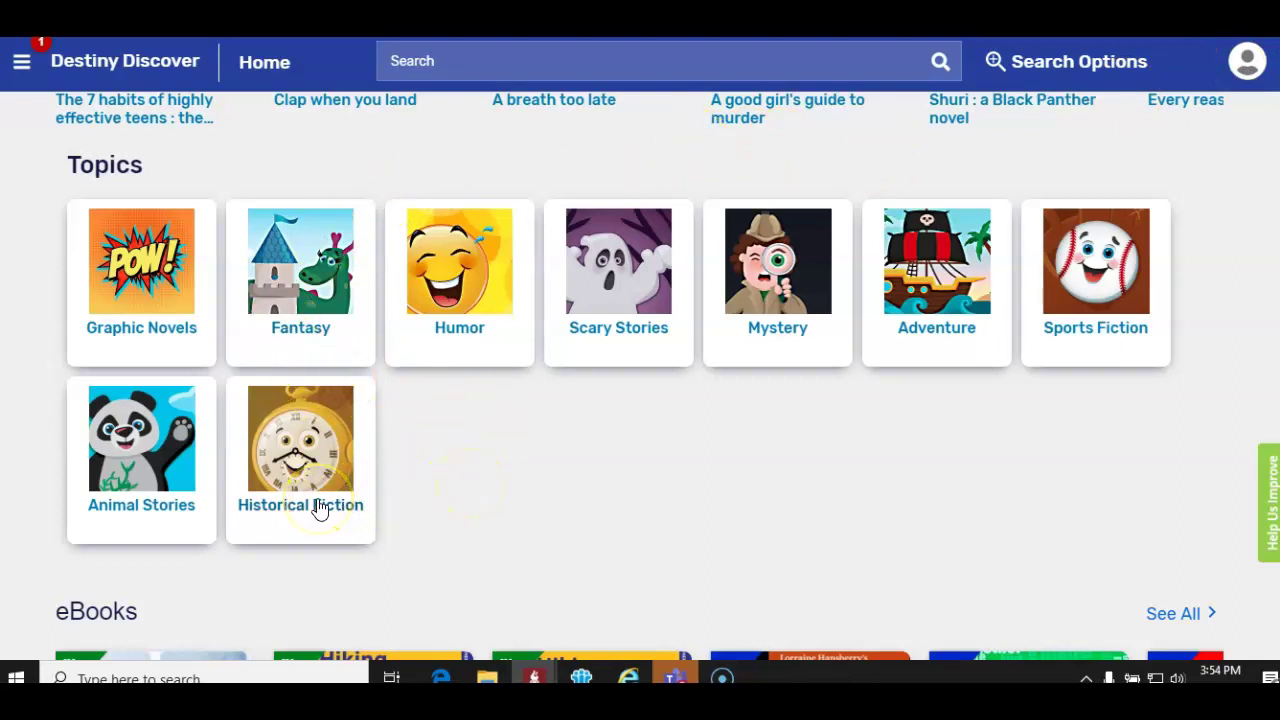
Browse the Historical Fiction books down to The boy in the striped pajamas (4.5 stars, 15 reviews).
left_click(295, 478)
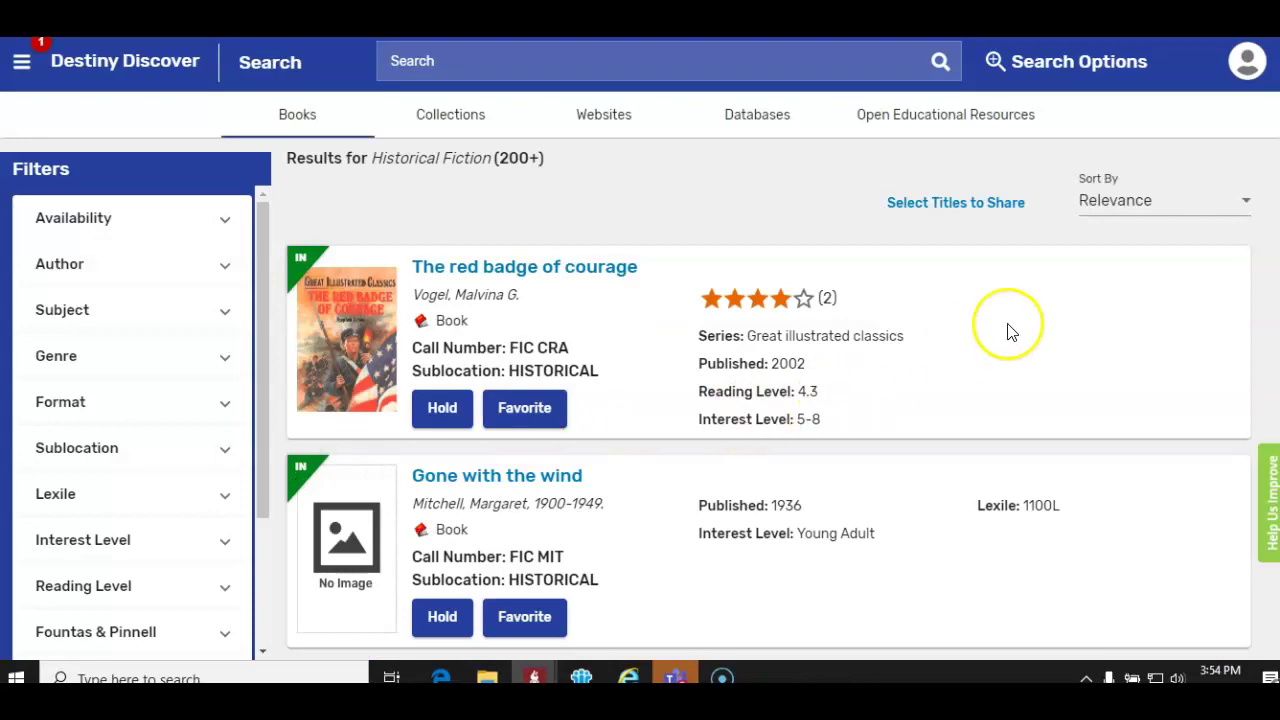
scroll(1006, 331, "down", 1)
scroll(1008, 331, "down", 5)
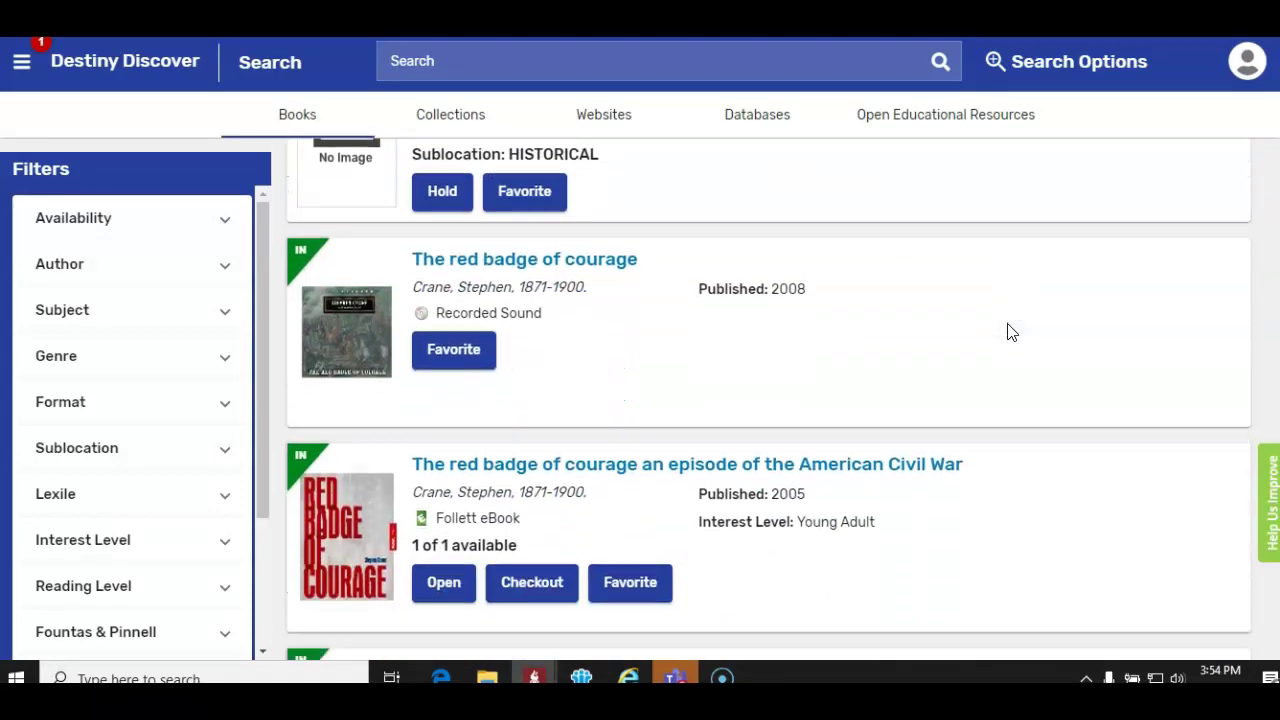
scroll(1008, 331, "down", 5)
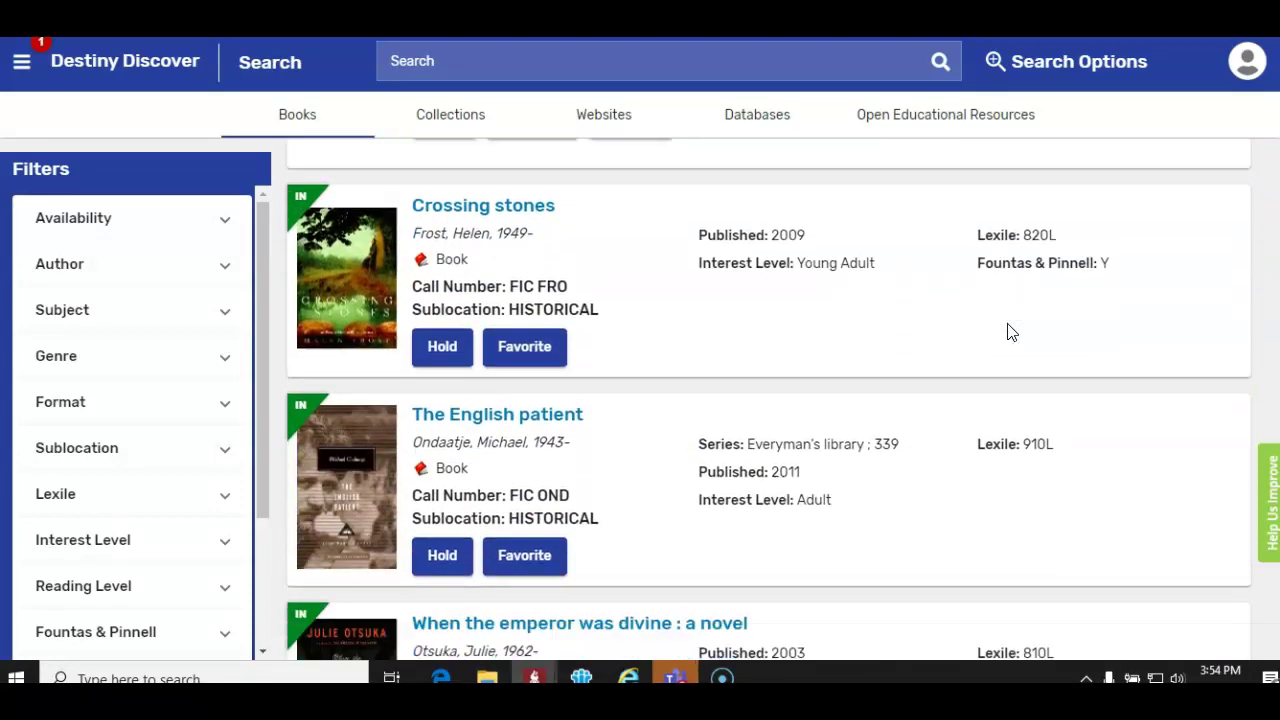
scroll(1008, 332, "down", 1)
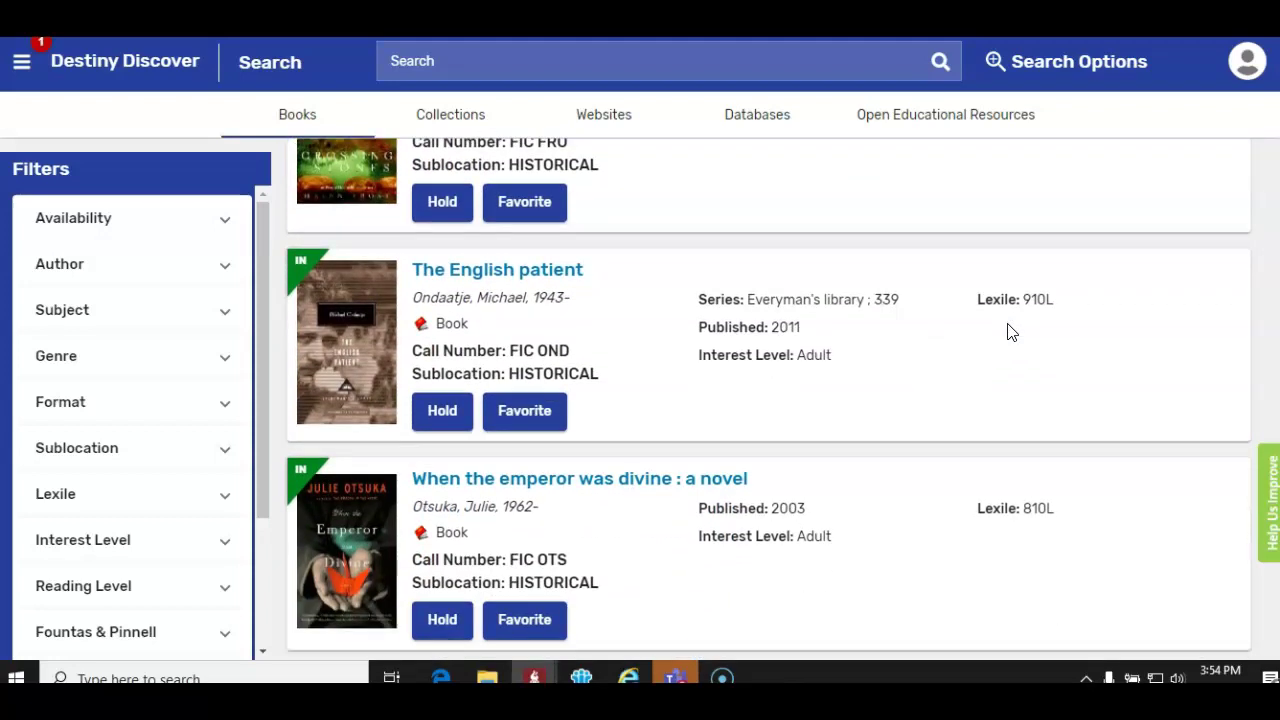
scroll(1008, 331, "down", 3)
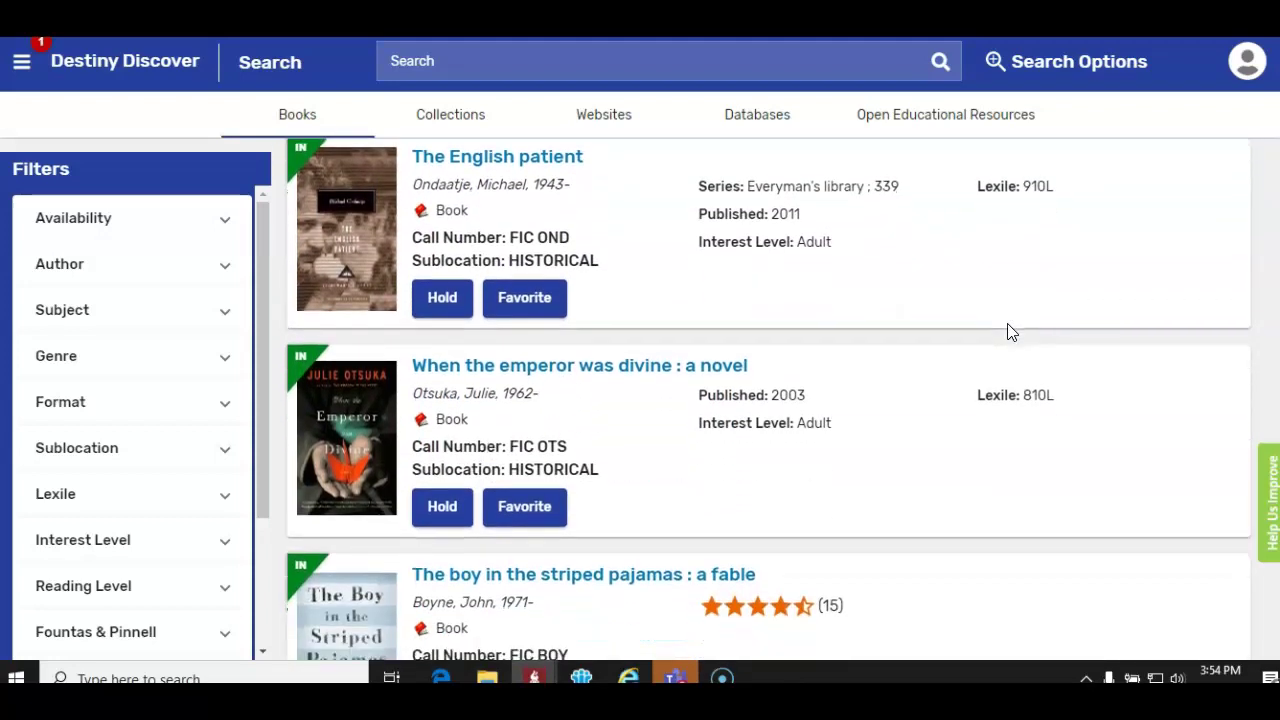
scroll(1008, 331, "down", 2)
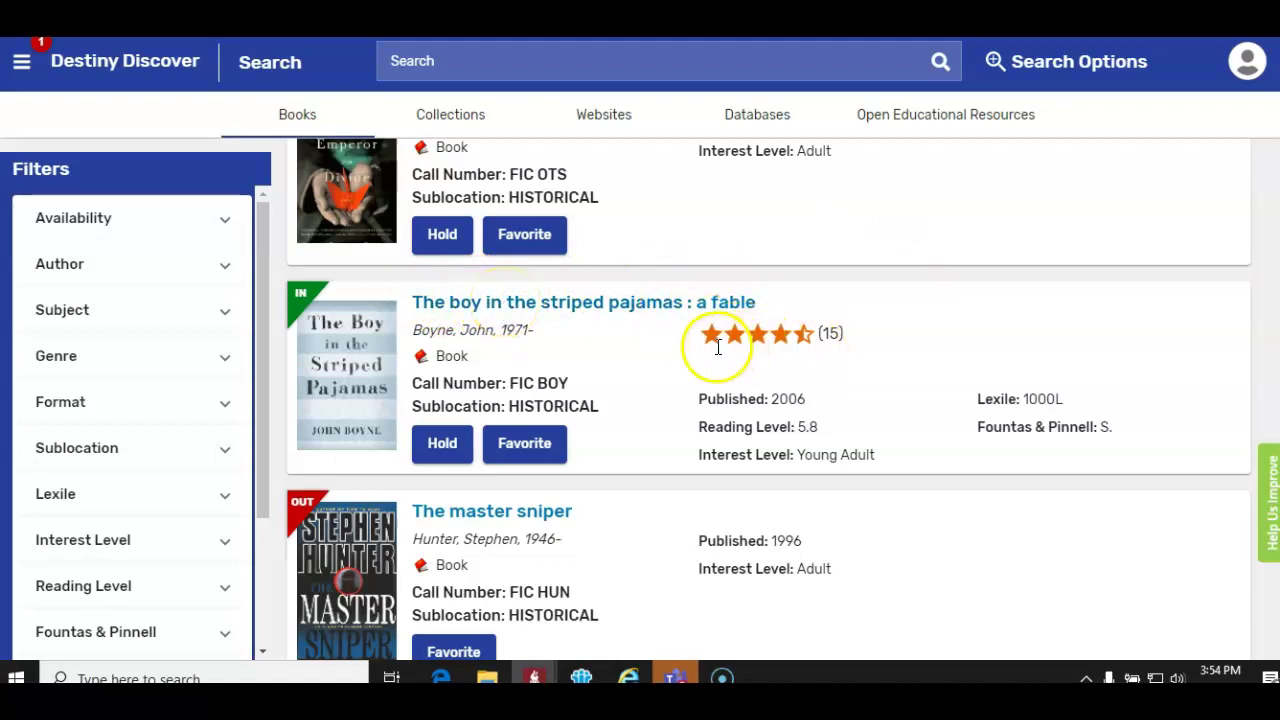
Open the Details page for The boy in the striped pajamas, showing call number FIC BOY.
left_click(647, 304)
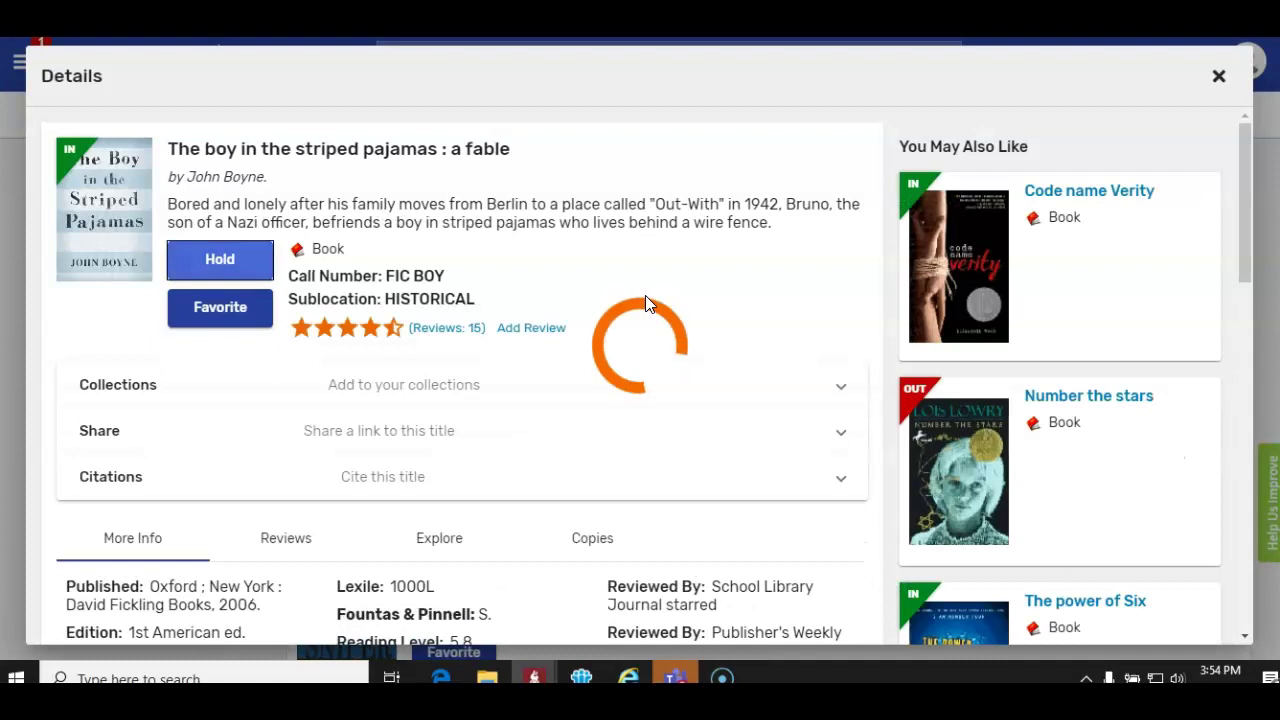
left_click(357, 171)
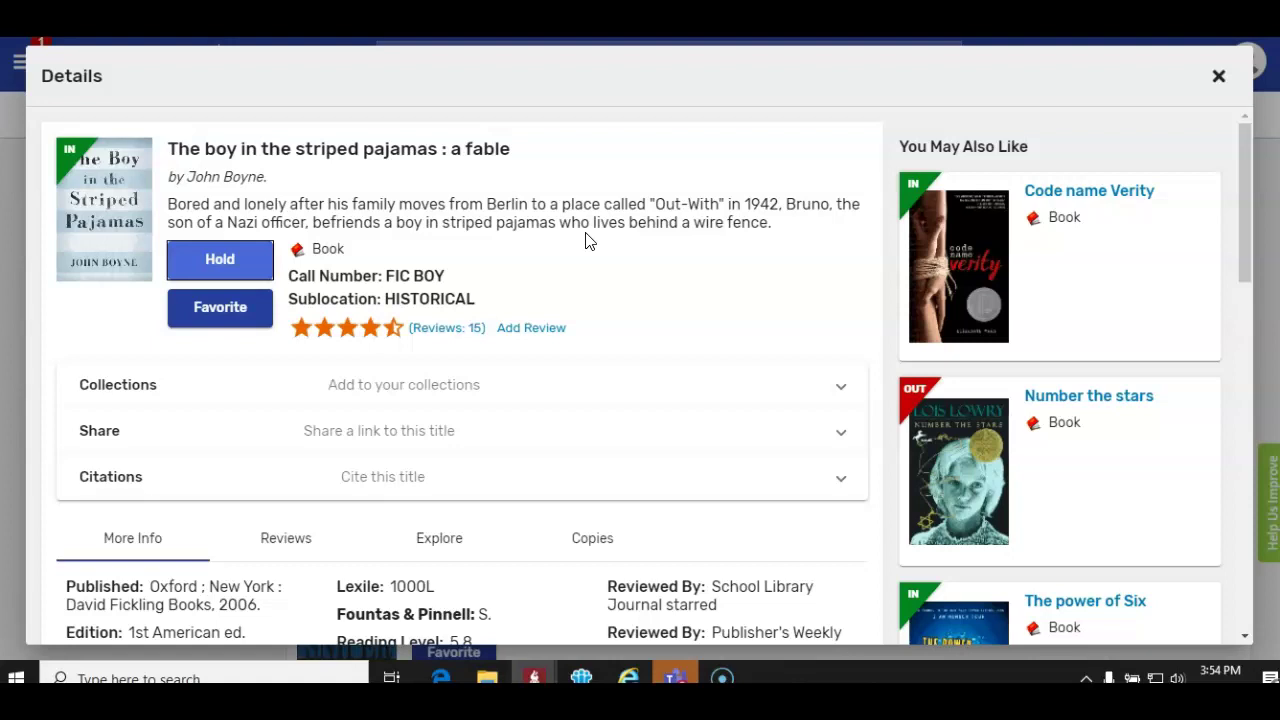
left_click(619, 254)
left_click(226, 259)
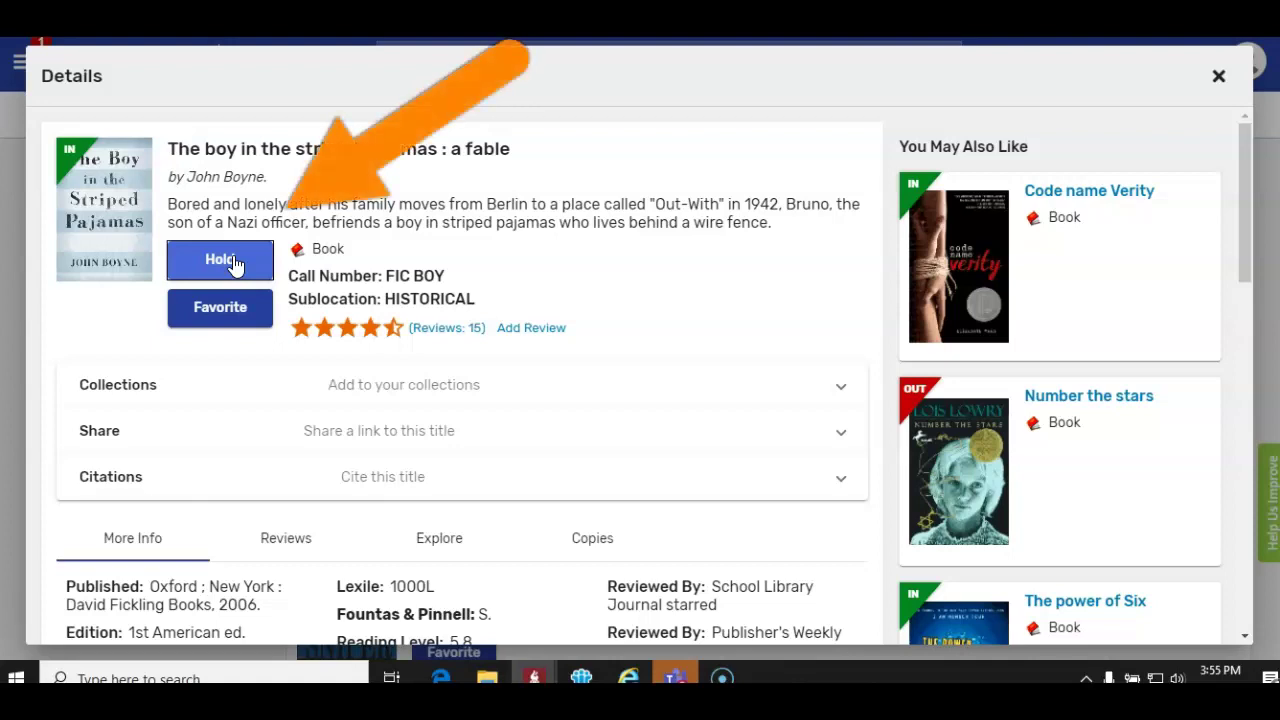
Place a hold on The boy in the striped pajamas and view its Lexile 1000L, level 5.8 info.
left_click(534, 351)
scroll(537, 352, "down", 3)
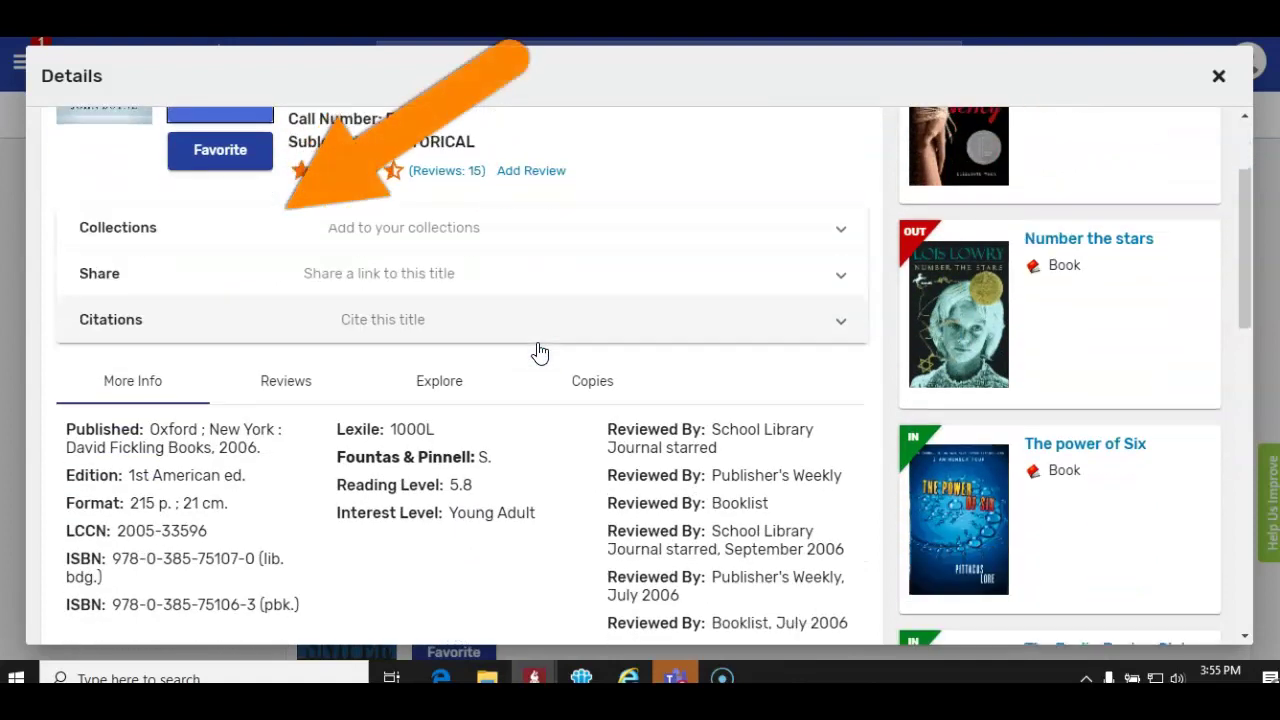
scroll(540, 352, "down", 3)
scroll(537, 351, "up", 3)
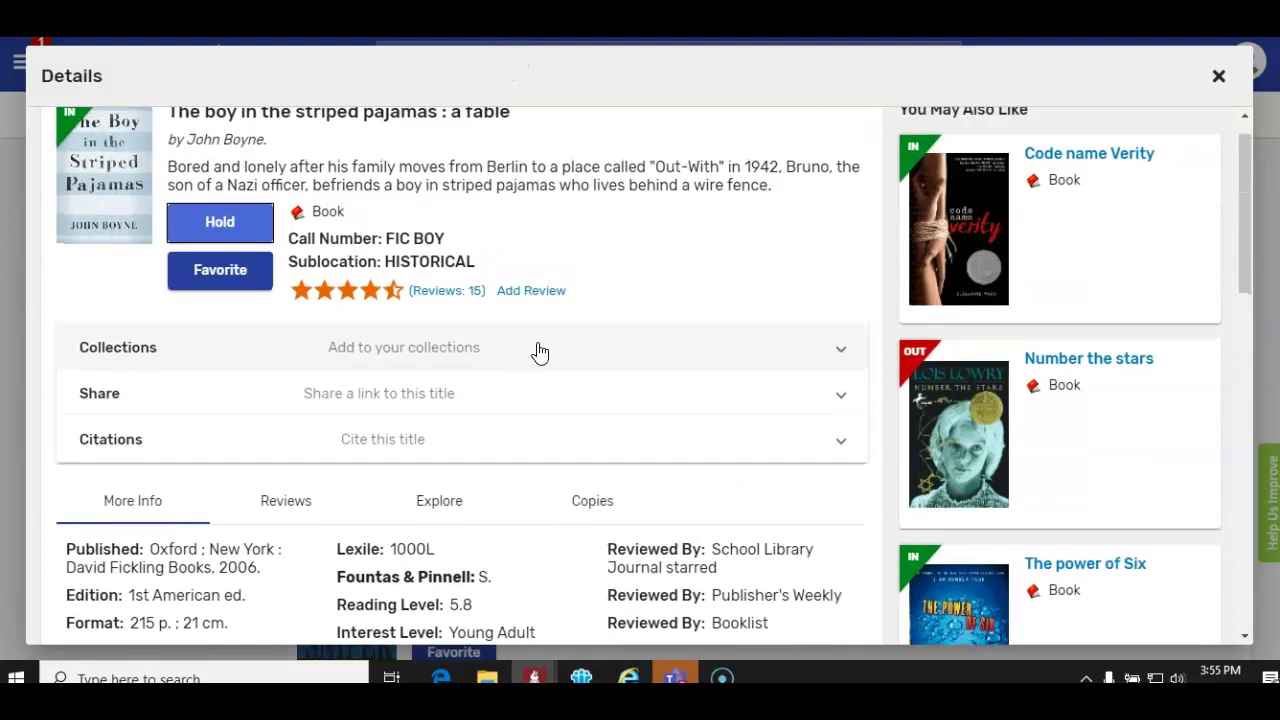
left_click(219, 221)
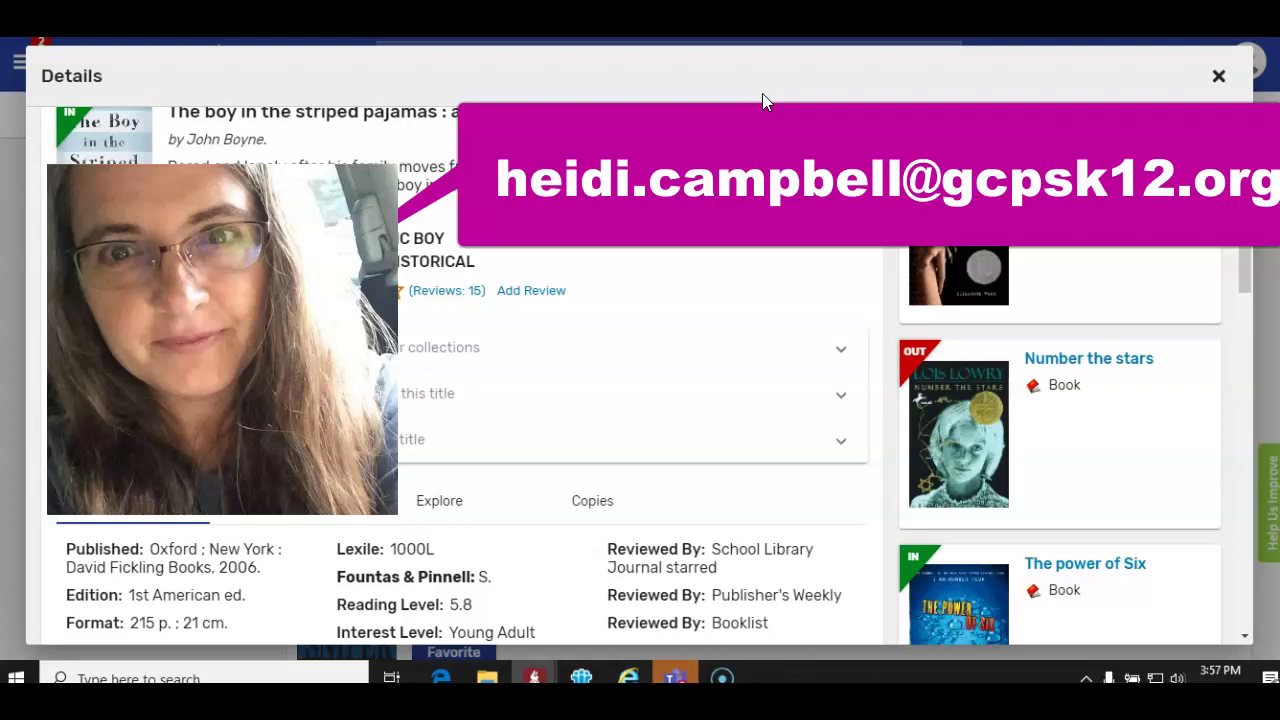
left_click(728, 92)
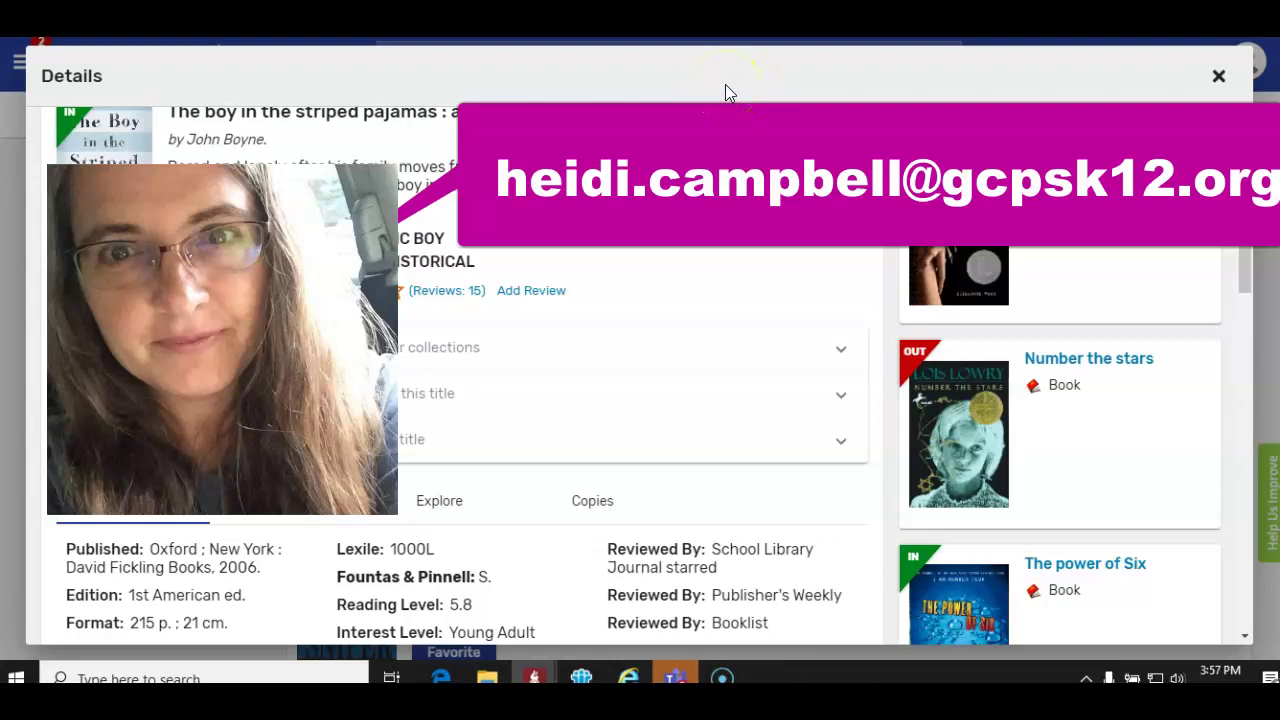